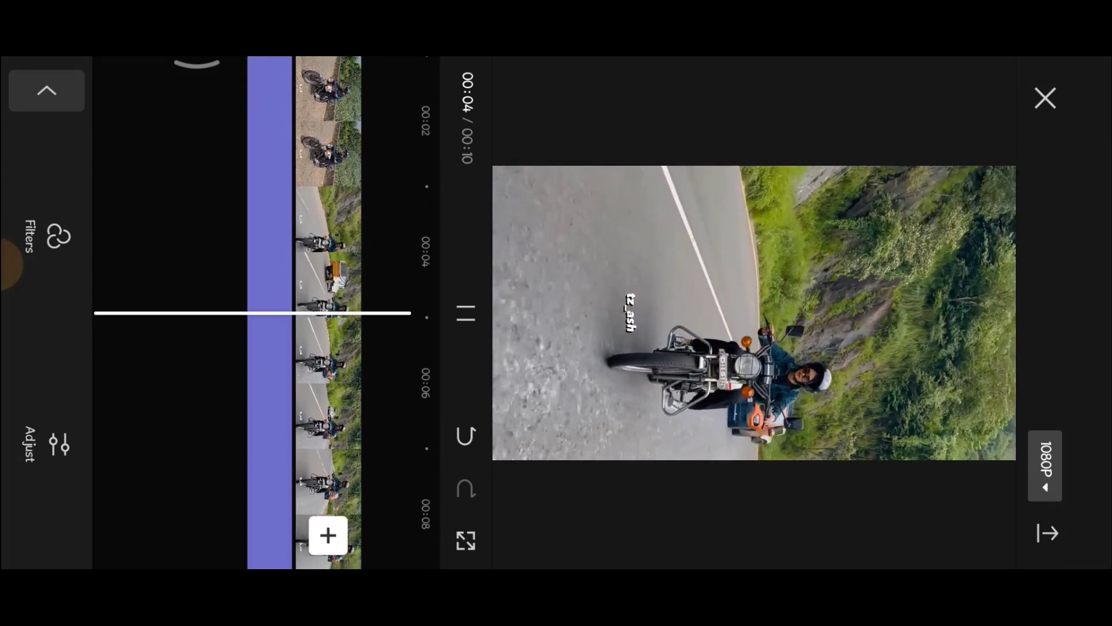
- Raise the Remote scenery filter on the filter layer to full intensity
{"action": "left_click", "coordinate": [270, 313]}
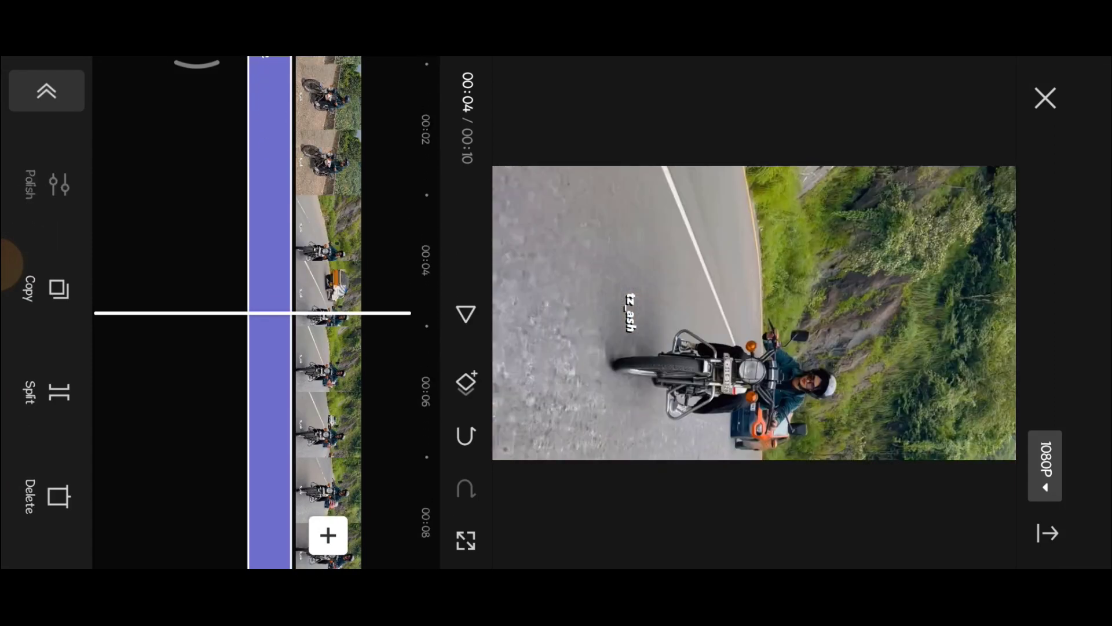
{"action": "left_click", "coordinate": [57, 185]}
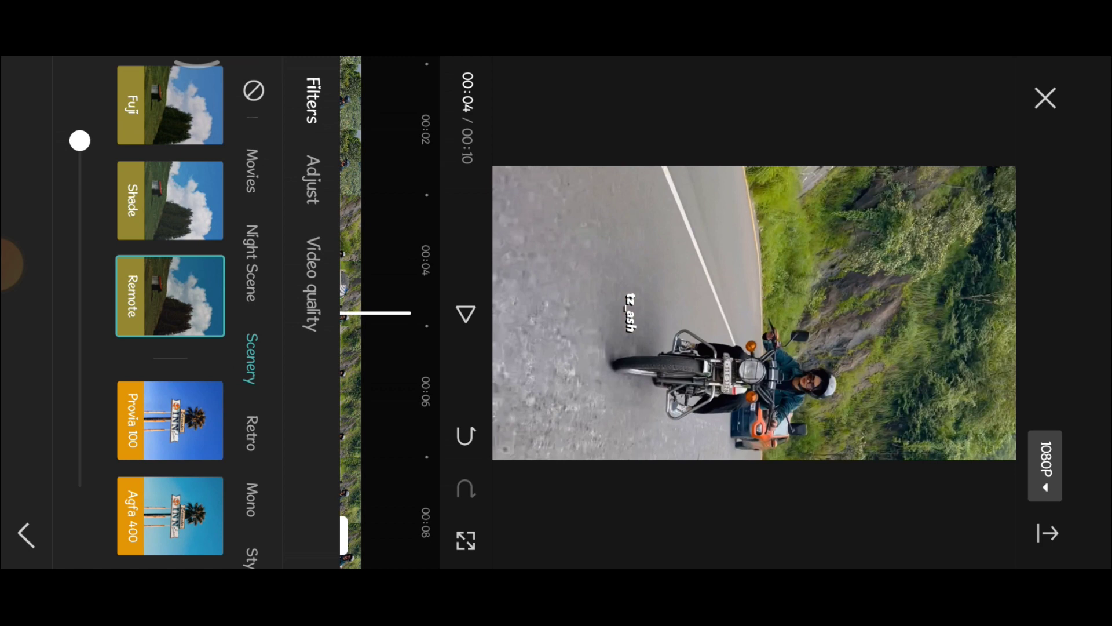
{"action": "left_click_drag", "start_coordinate": [80, 140], "coordinate": [80, 485]}
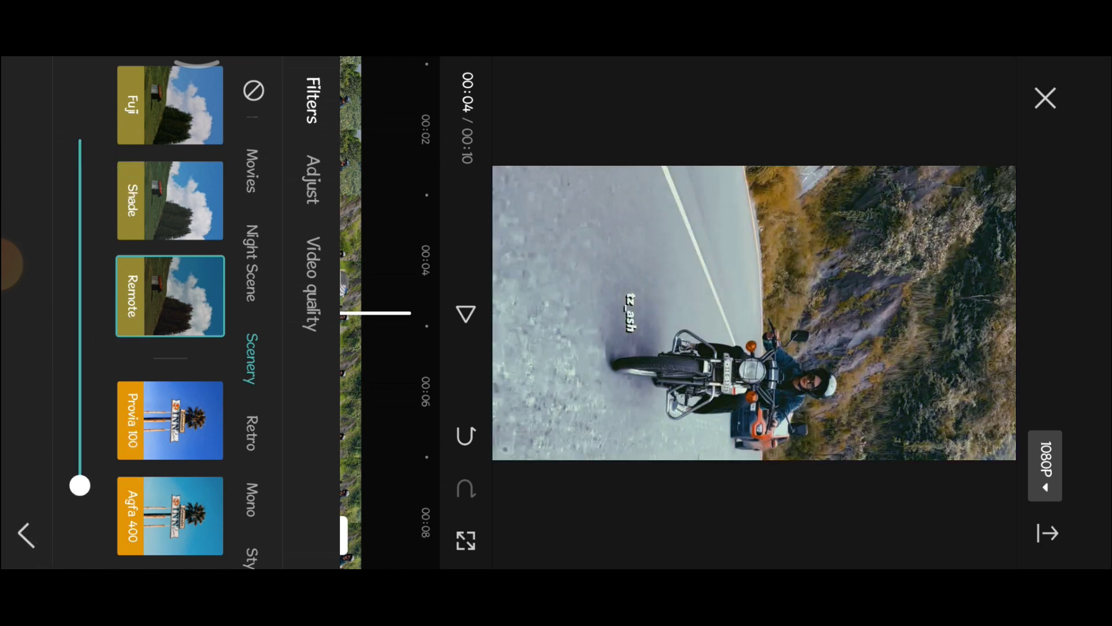
{"action": "left_click", "coordinate": [22, 539]}
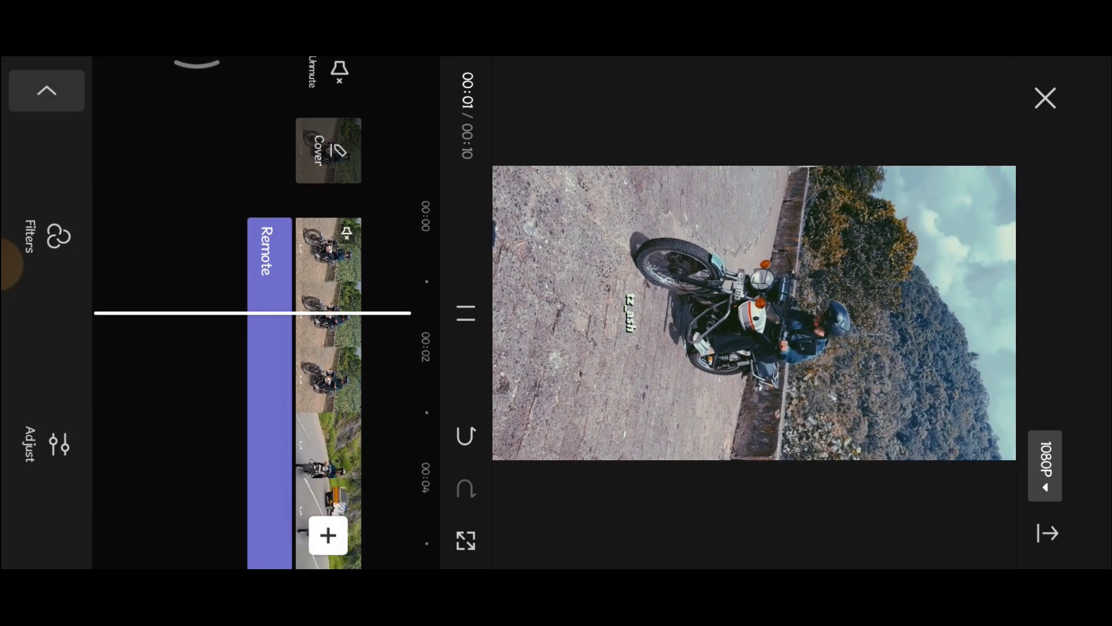
- Pause at 00:02, select the motorcycle clip, set Contrast to +8 and increase Sharpen
{"action": "left_click", "coordinate": [199, 369]}
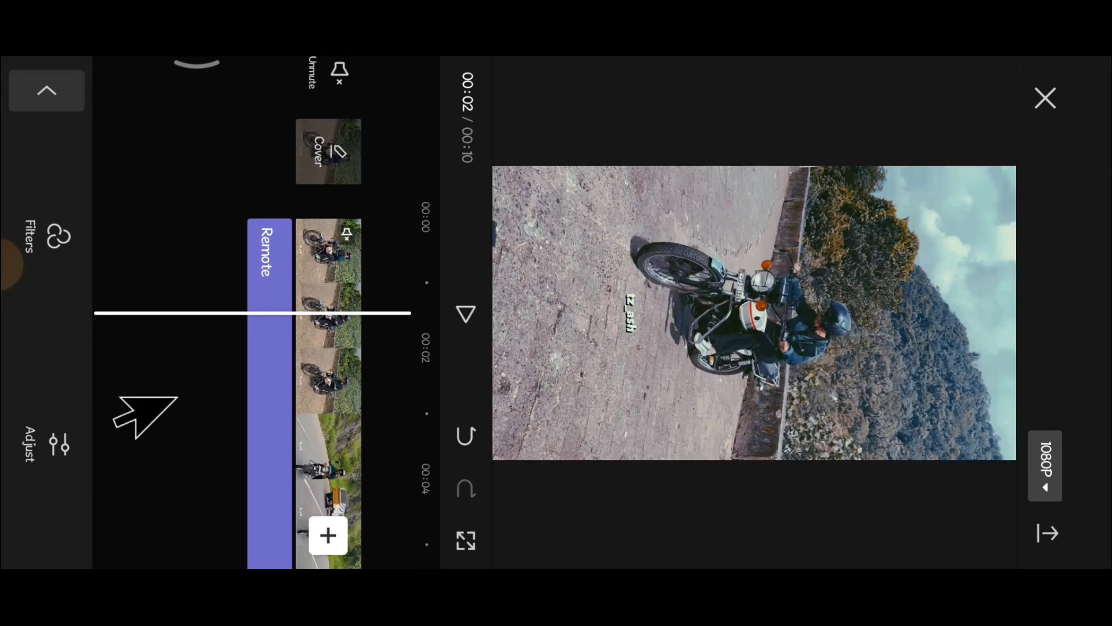
{"action": "left_click", "coordinate": [329, 377]}
{"action": "scroll", "coordinate": [46, 313], "scroll_direction": "down", "scroll_amount": 10}
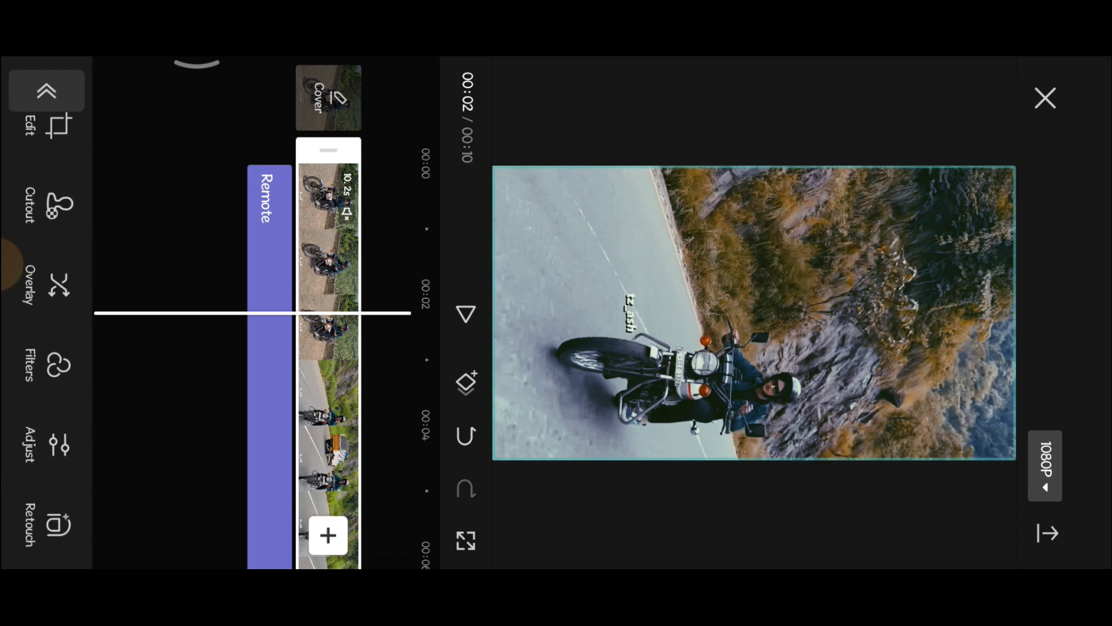
{"action": "scroll", "coordinate": [50, 452], "scroll_direction": "down", "scroll_amount": 2}
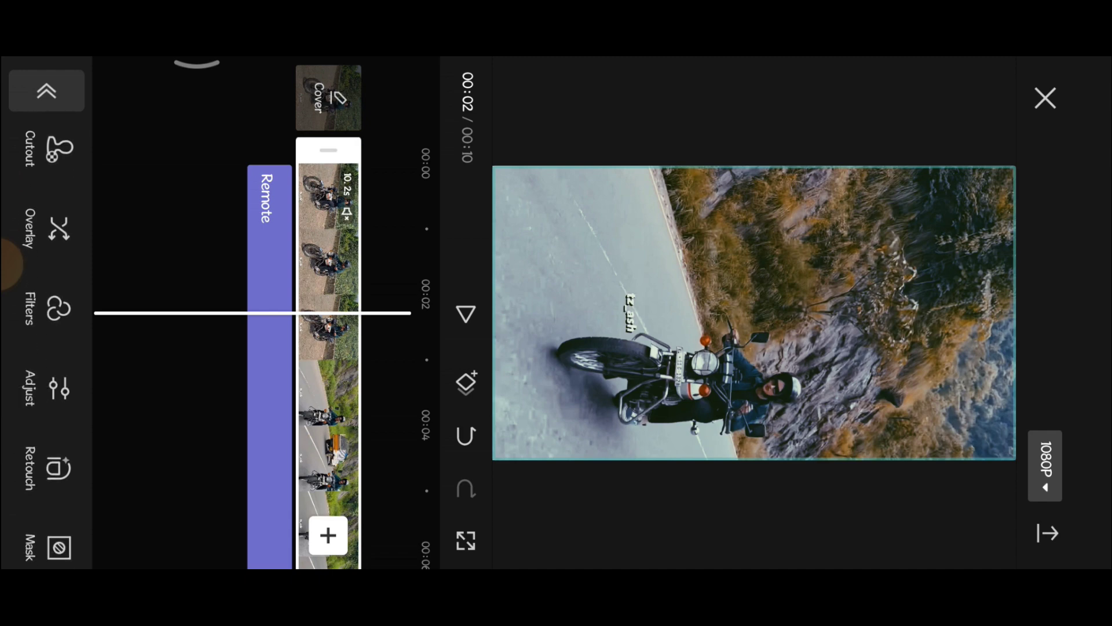
{"action": "left_click", "coordinate": [58, 388]}
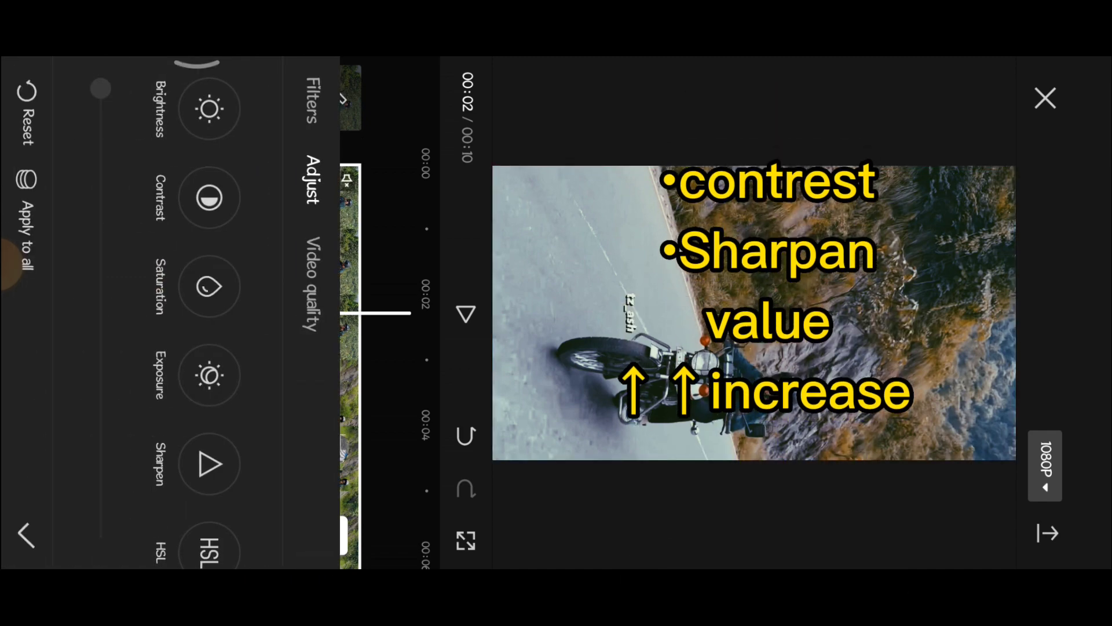
{"action": "left_click", "coordinate": [208, 197]}
{"action": "left_click_drag", "start_coordinate": [101, 313], "coordinate": [101, 358]}
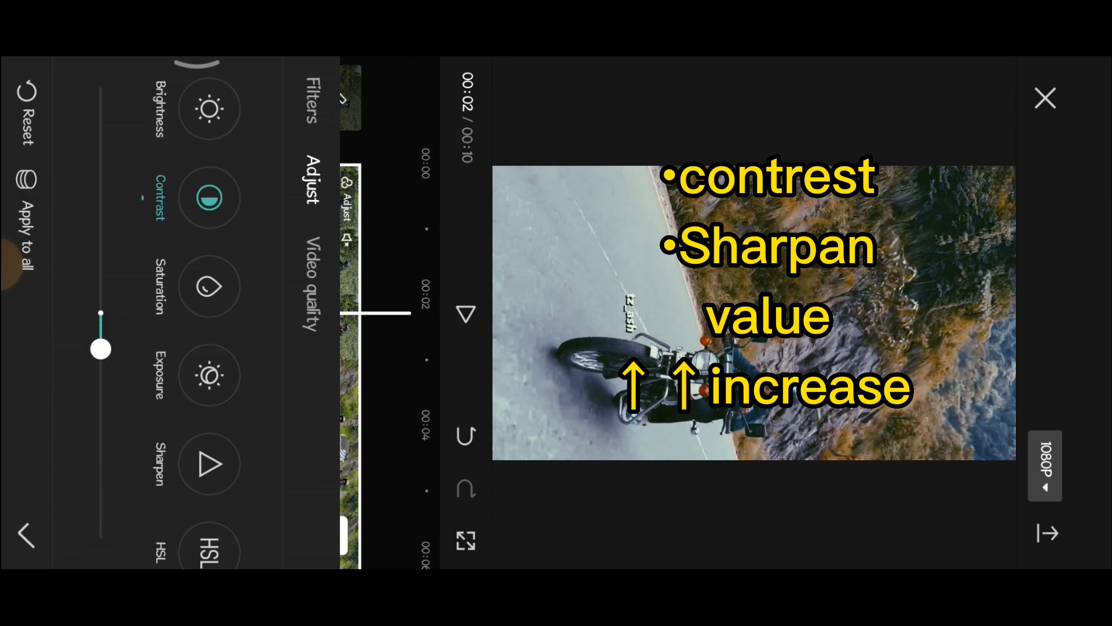
{"action": "left_click", "coordinate": [209, 375]}
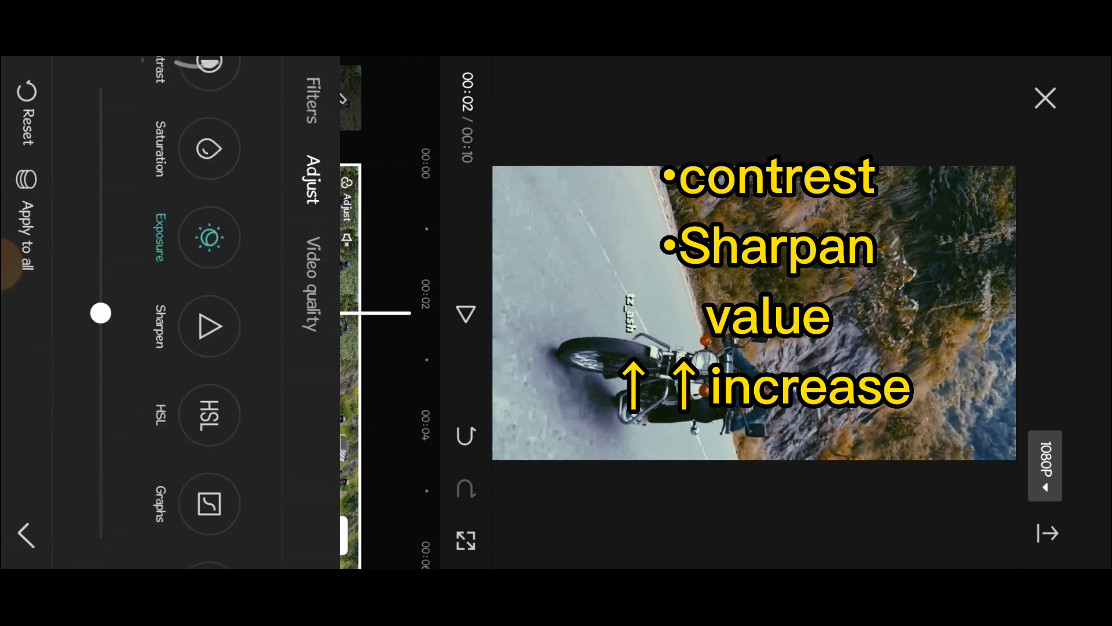
{"action": "left_click", "coordinate": [209, 323]}
{"action": "mouse_move", "coordinate": [101, 88]}
{"action": "left_mouse_down"}
{"action": "mouse_move", "coordinate": [100, 447]}
{"action": "mouse_move", "coordinate": [101, 380]}
{"action": "mouse_move", "coordinate": [101, 398]}
{"action": "left_mouse_up"}
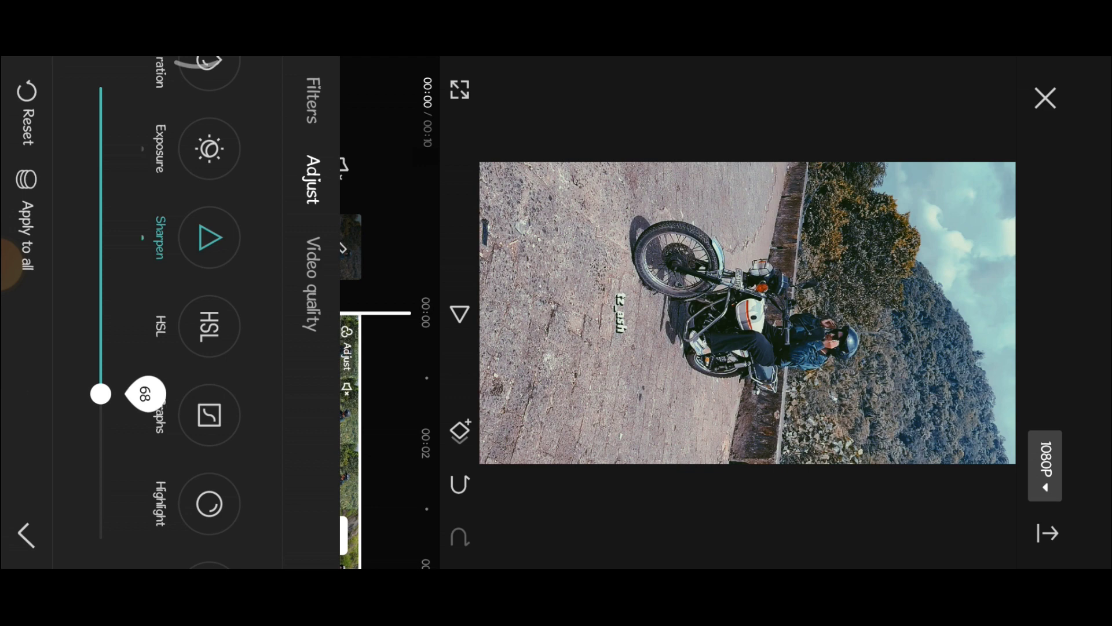
- Lower the clip's Exposure to -5, Highlight to -19 and Shadow to -20
{"action": "left_click", "coordinate": [209, 148]}
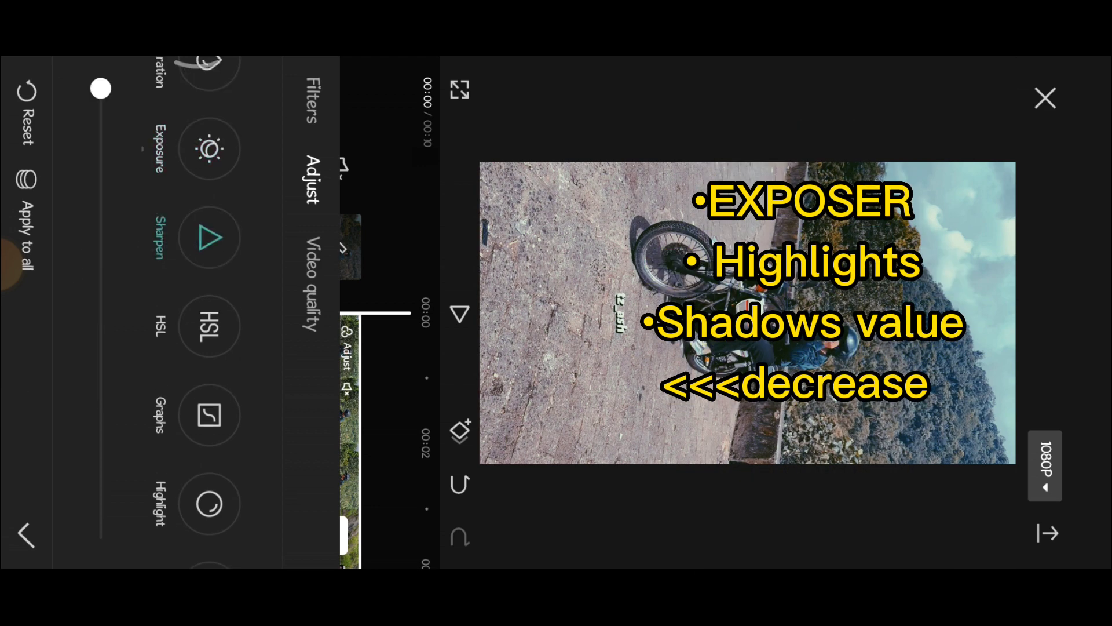
{"action": "left_click_drag", "start_coordinate": [101, 282], "coordinate": [101, 290]}
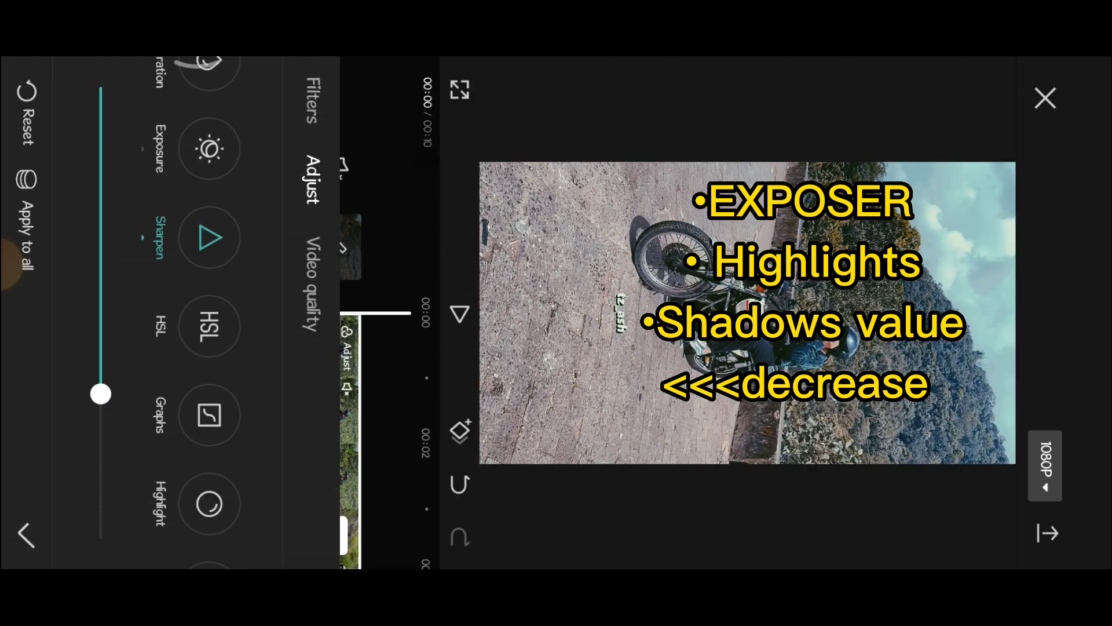
{"action": "scroll", "coordinate": [209, 313], "scroll_direction": "down", "scroll_amount": 2}
{"action": "left_click", "coordinate": [209, 385]}
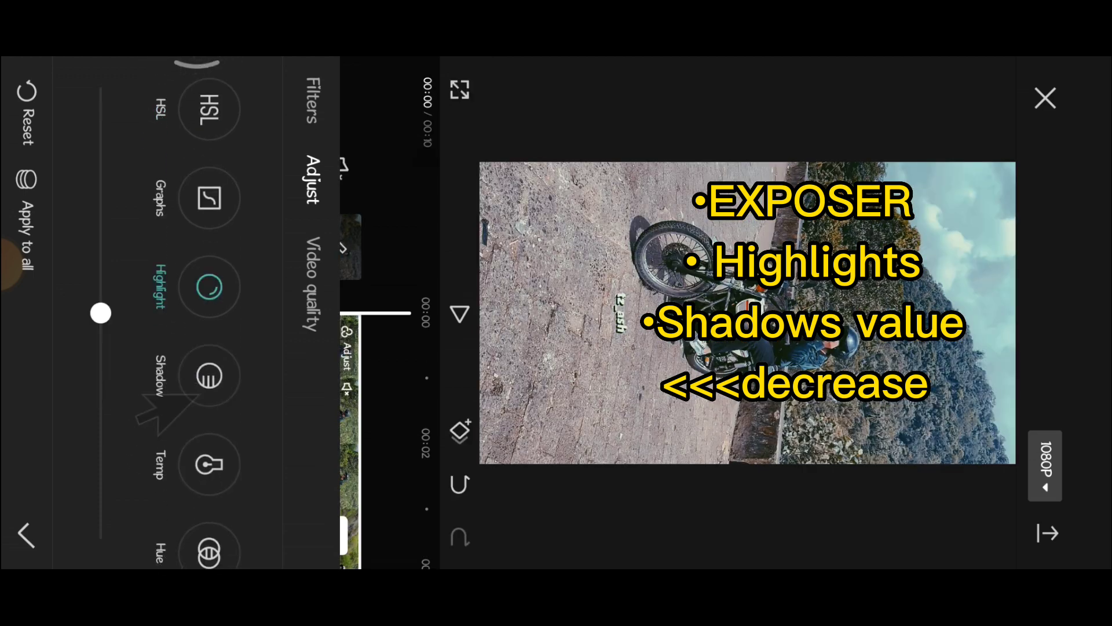
{"action": "left_click_drag", "start_coordinate": [101, 313], "coordinate": [101, 228]}
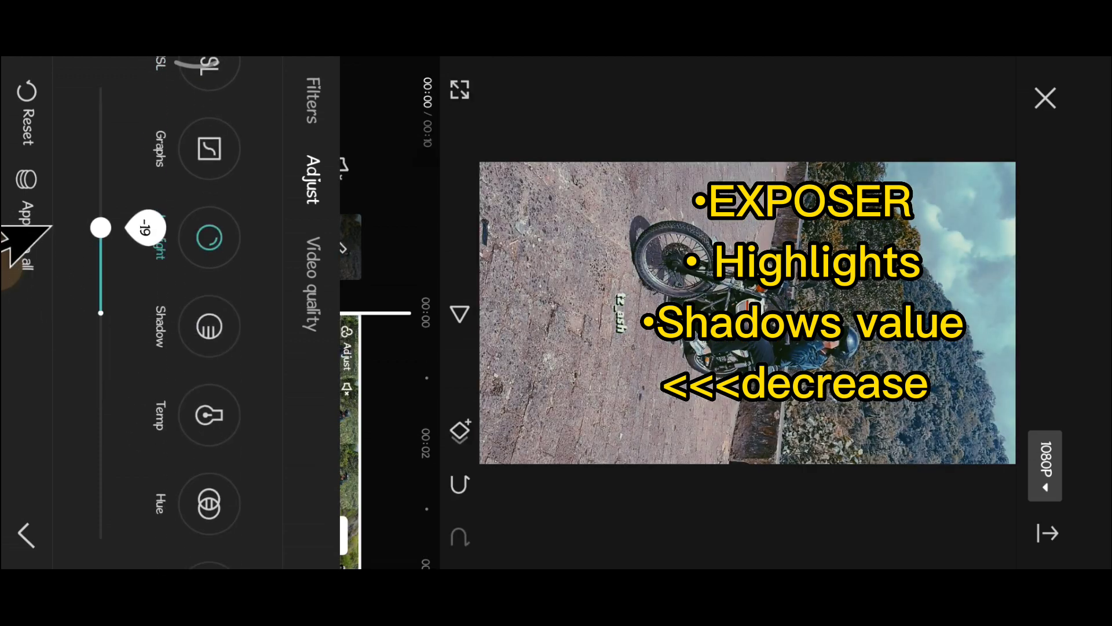
{"action": "left_click", "coordinate": [210, 326]}
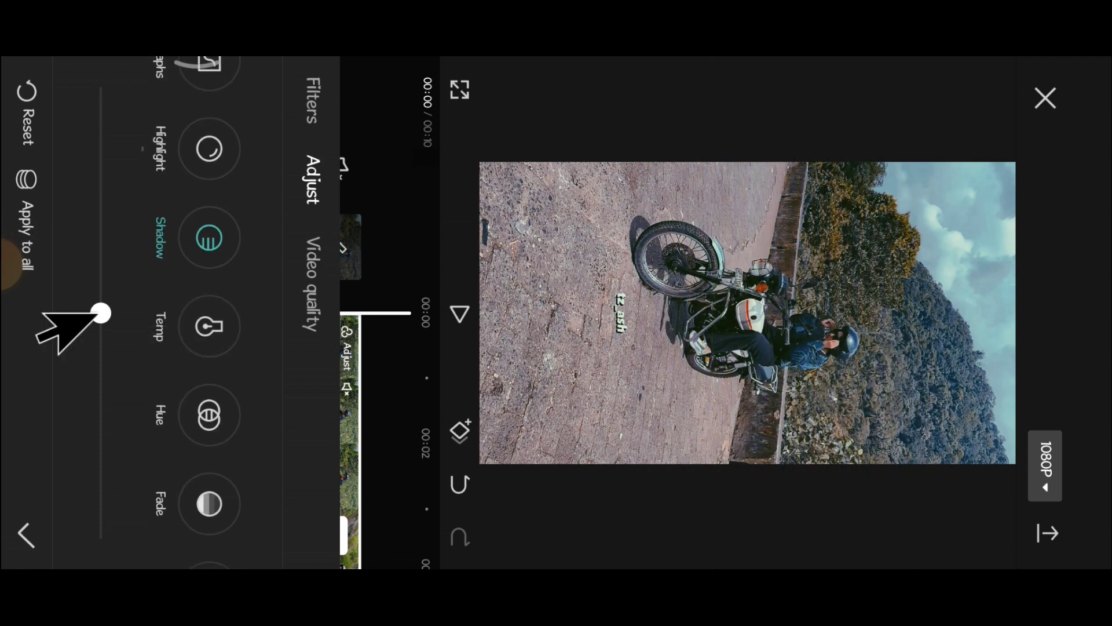
{"action": "left_click_drag", "start_coordinate": [101, 312], "coordinate": [101, 240]}
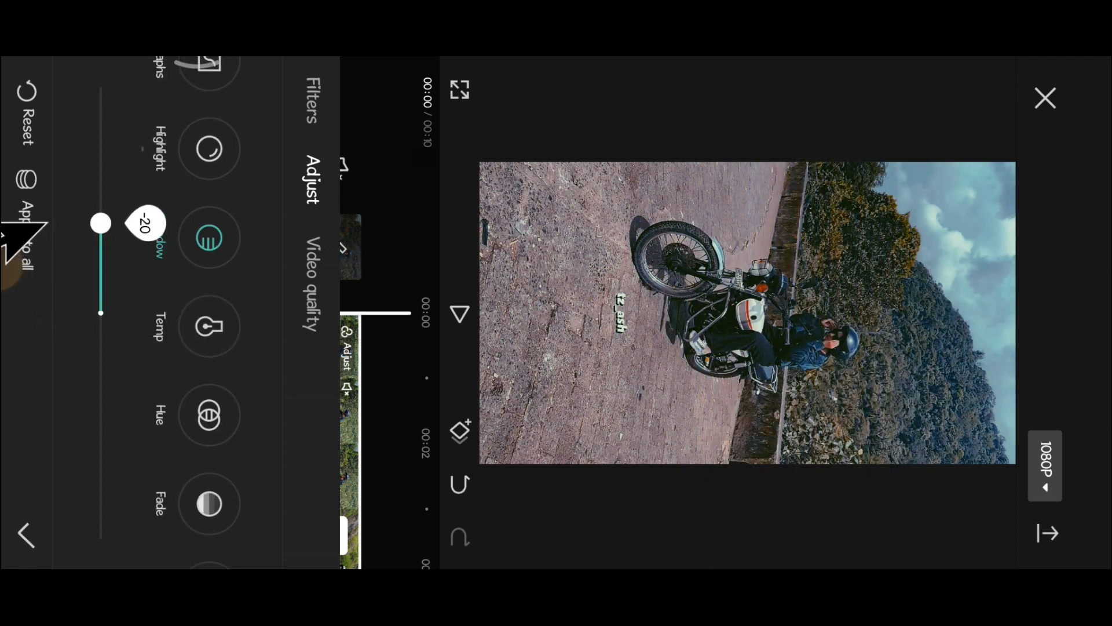
{"action": "left_click_drag", "start_coordinate": [145, 341], "coordinate": [154, 553]}
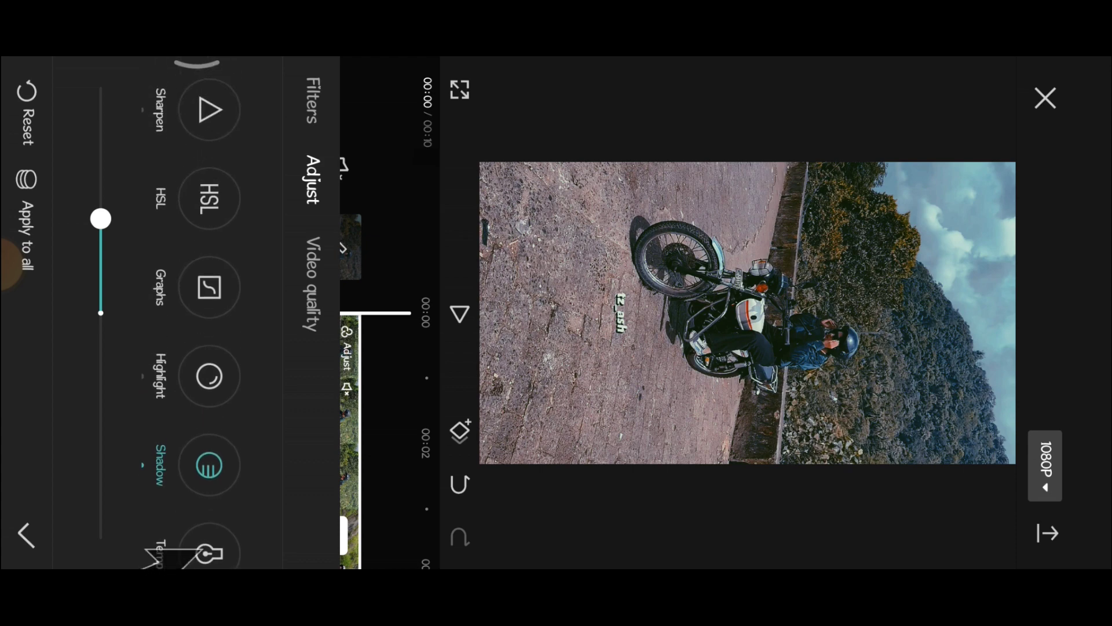
- In the tone curves, add a midtone point on the overall curve and pull the green curve
{"action": "left_click", "coordinate": [200, 287]}
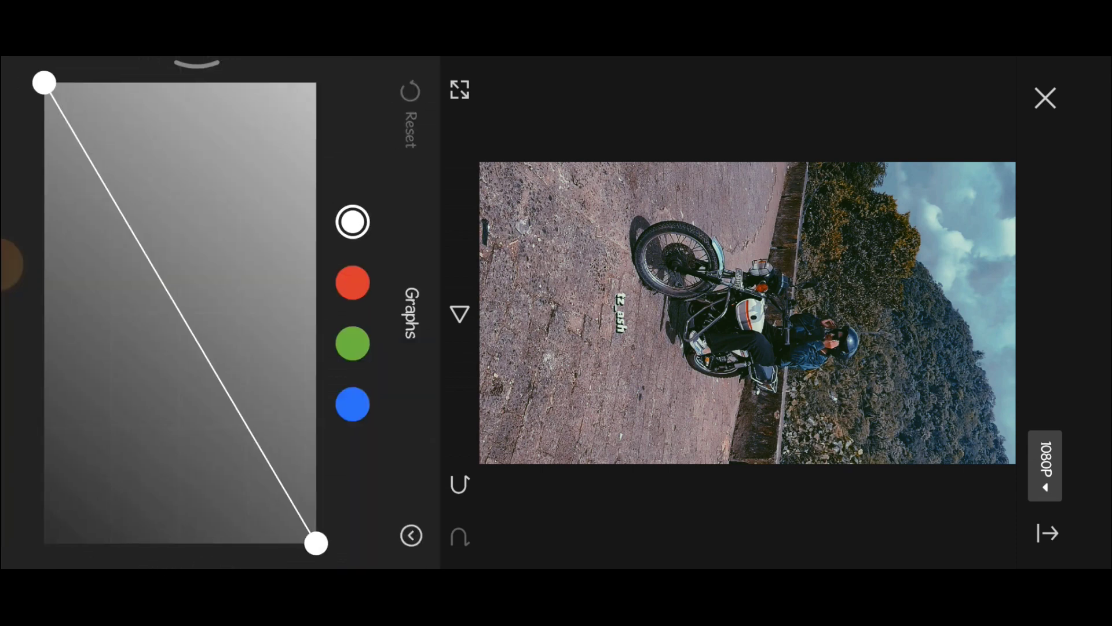
{"action": "left_click", "coordinate": [210, 375]}
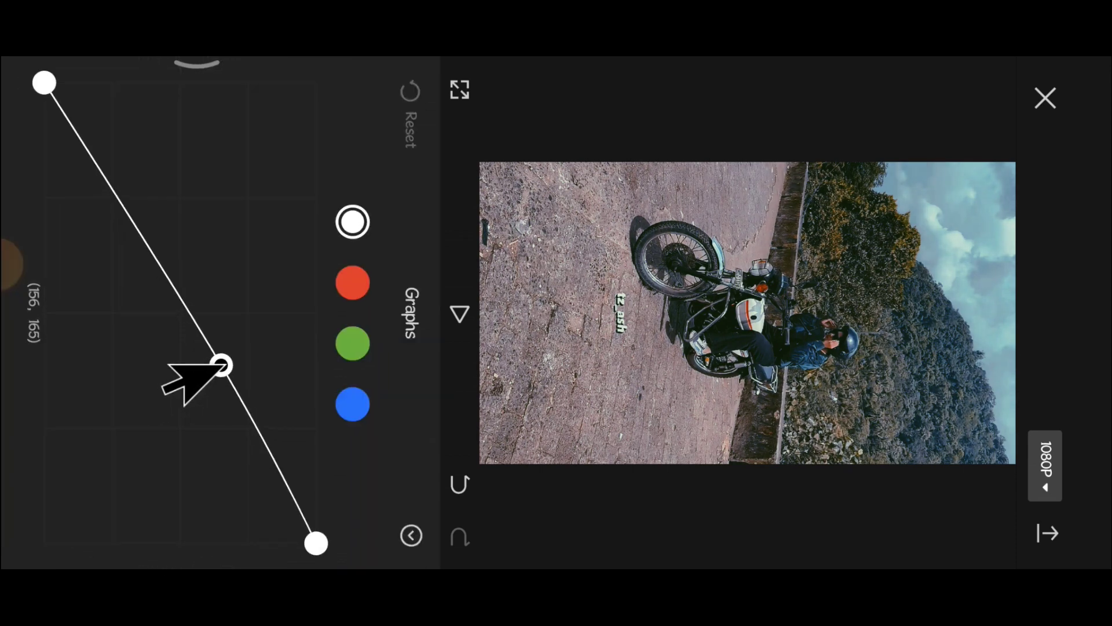
{"action": "mouse_move", "coordinate": [208, 371]}
{"action": "left_mouse_down"}
{"action": "mouse_move", "coordinate": [238, 335]}
{"action": "mouse_move", "coordinate": [222, 379]}
{"action": "mouse_move", "coordinate": [196, 382]}
{"action": "mouse_move", "coordinate": [230, 354]}
{"action": "mouse_move", "coordinate": [205, 372]}
{"action": "left_mouse_up"}
{"action": "left_click", "coordinate": [352, 343]}
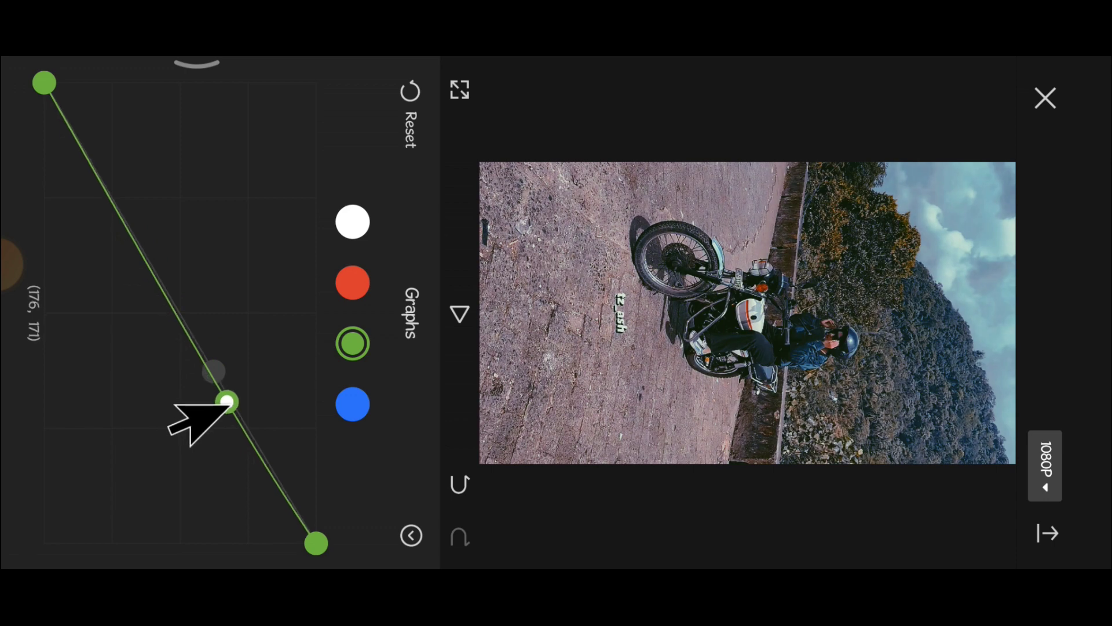
{"action": "mouse_move", "coordinate": [195, 419]}
{"action": "left_mouse_down"}
{"action": "mouse_move", "coordinate": [223, 465]}
{"action": "mouse_move", "coordinate": [273, 437]}
{"action": "mouse_move", "coordinate": [251, 453]}
{"action": "left_mouse_up"}
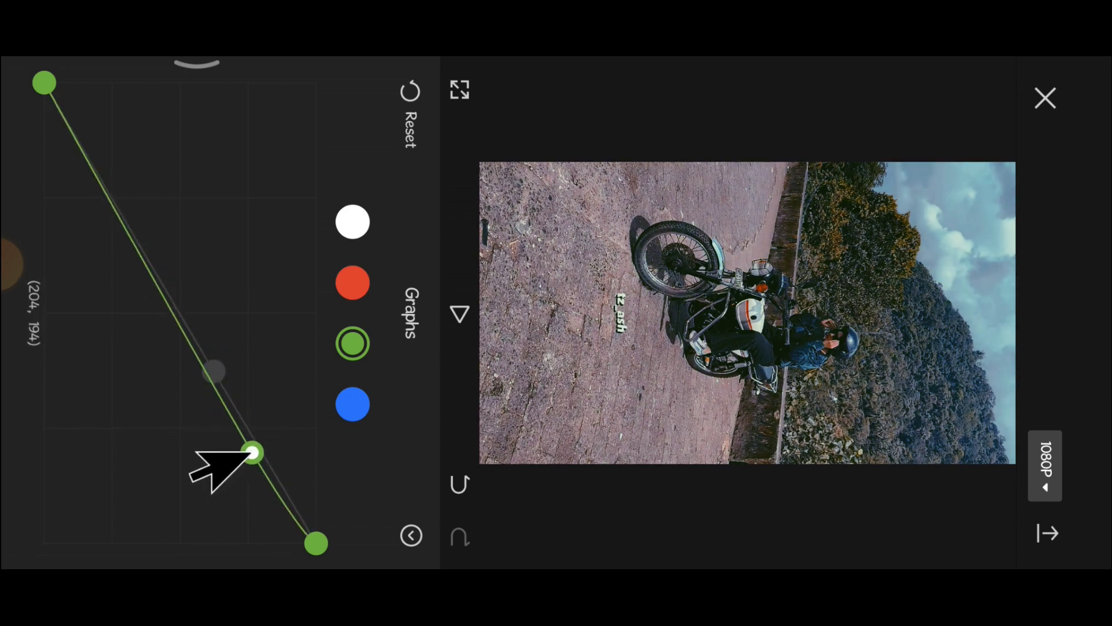
- Shift the red and blue channel curve midpoints slightly to cool the tones
{"action": "left_click", "coordinate": [348, 288]}
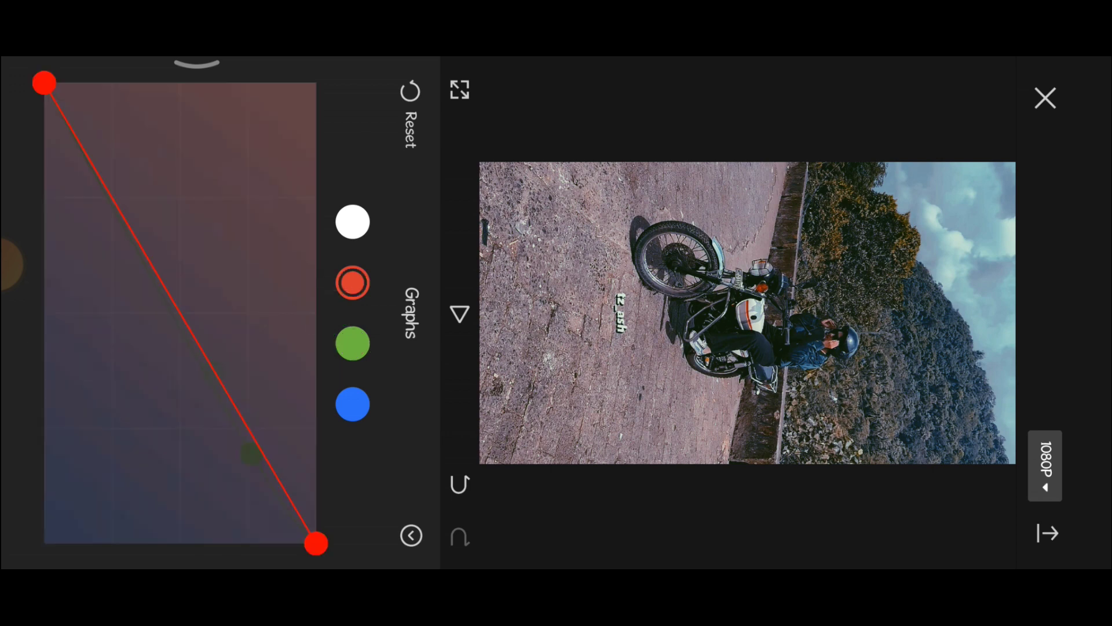
{"action": "mouse_move", "coordinate": [222, 395]}
{"action": "left_mouse_down"}
{"action": "mouse_move", "coordinate": [236, 385]}
{"action": "mouse_move", "coordinate": [228, 392]}
{"action": "left_mouse_up"}
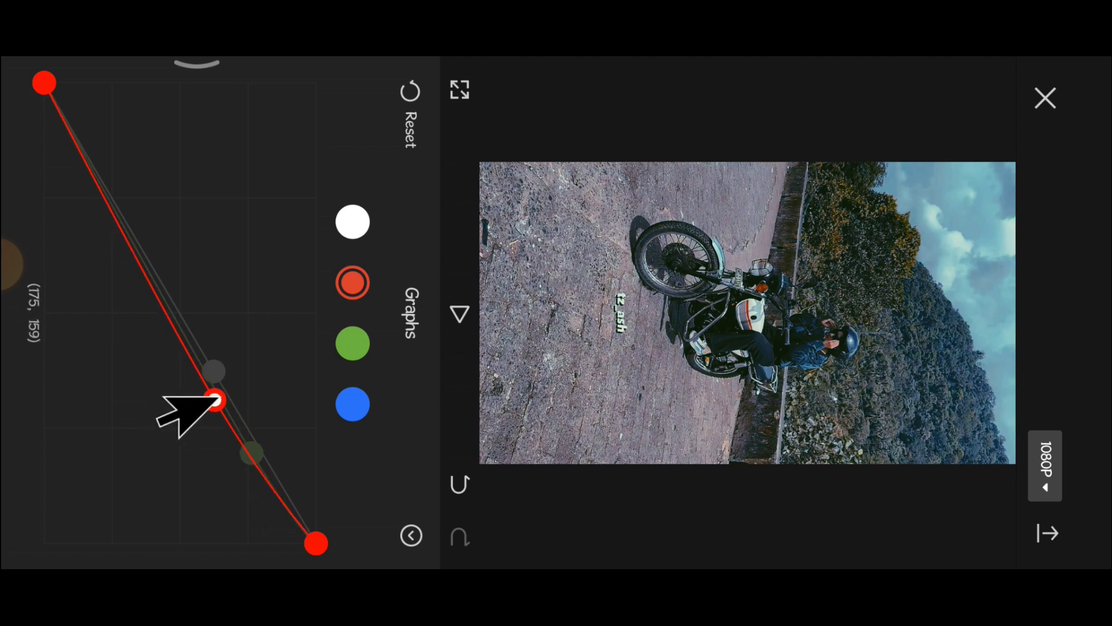
{"action": "left_click", "coordinate": [352, 403]}
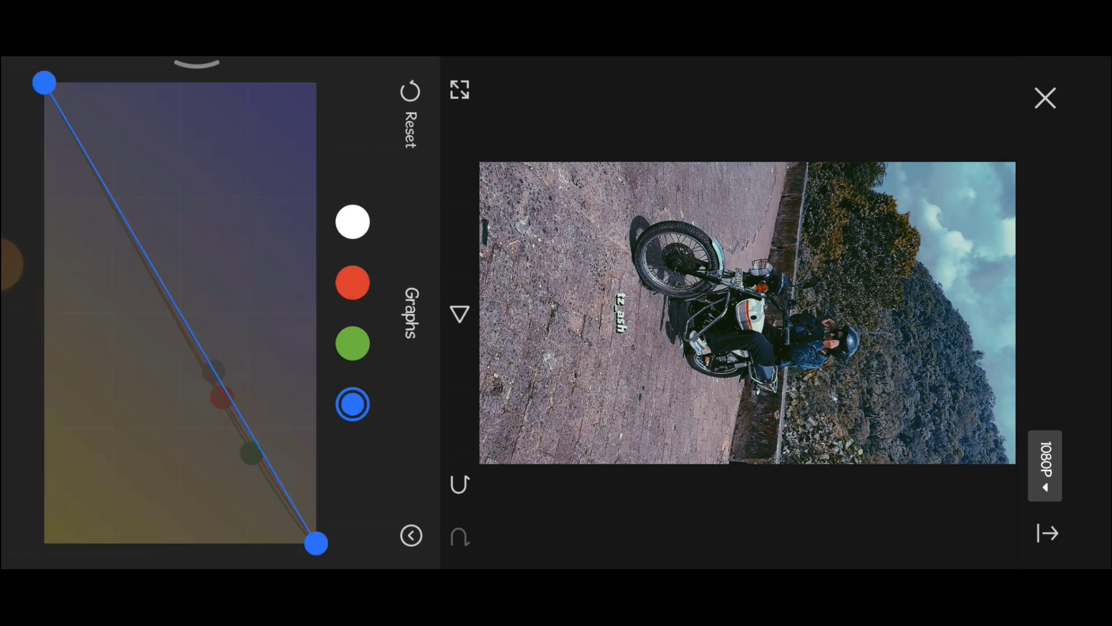
{"action": "mouse_move", "coordinate": [221, 373]}
{"action": "left_mouse_down"}
{"action": "mouse_move", "coordinate": [217, 385]}
{"action": "mouse_move", "coordinate": [238, 391]}
{"action": "left_mouse_up"}
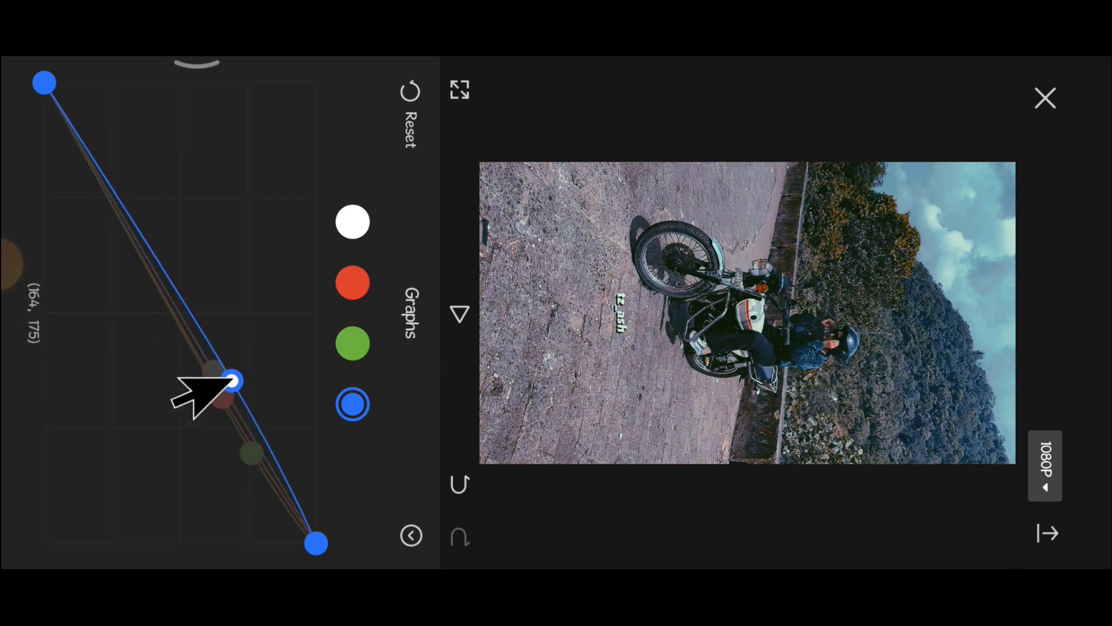
{"action": "left_click_drag", "start_coordinate": [7, 264], "coordinate": [32, 172]}
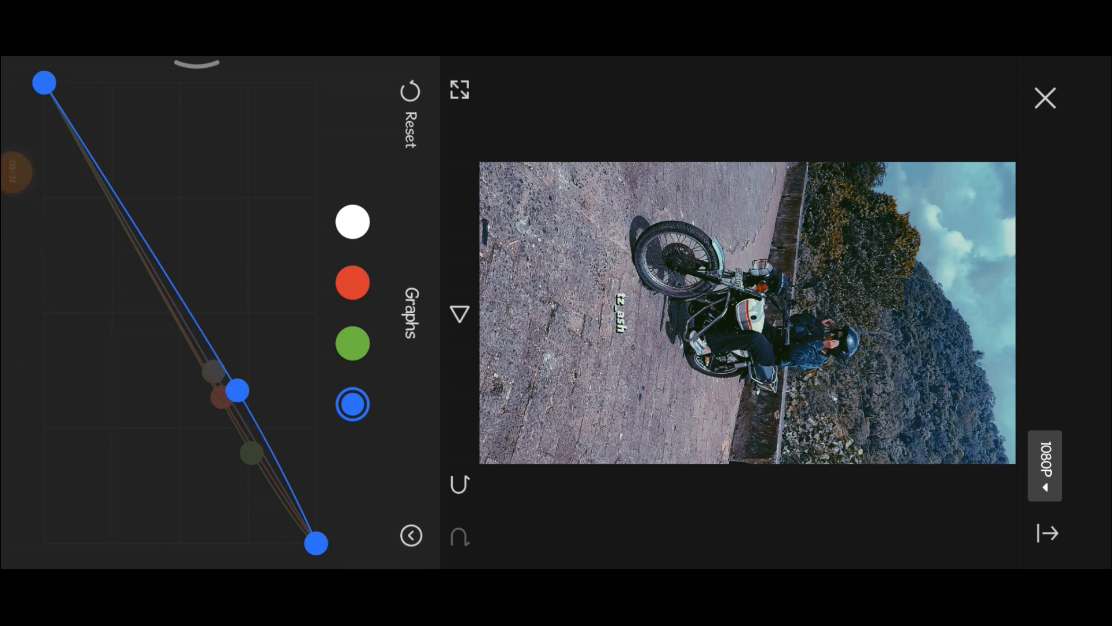
- Close the curves editor and adjustment tools, returning to the main editing tools
{"action": "left_click", "coordinate": [411, 536]}
{"action": "left_click", "coordinate": [27, 535]}
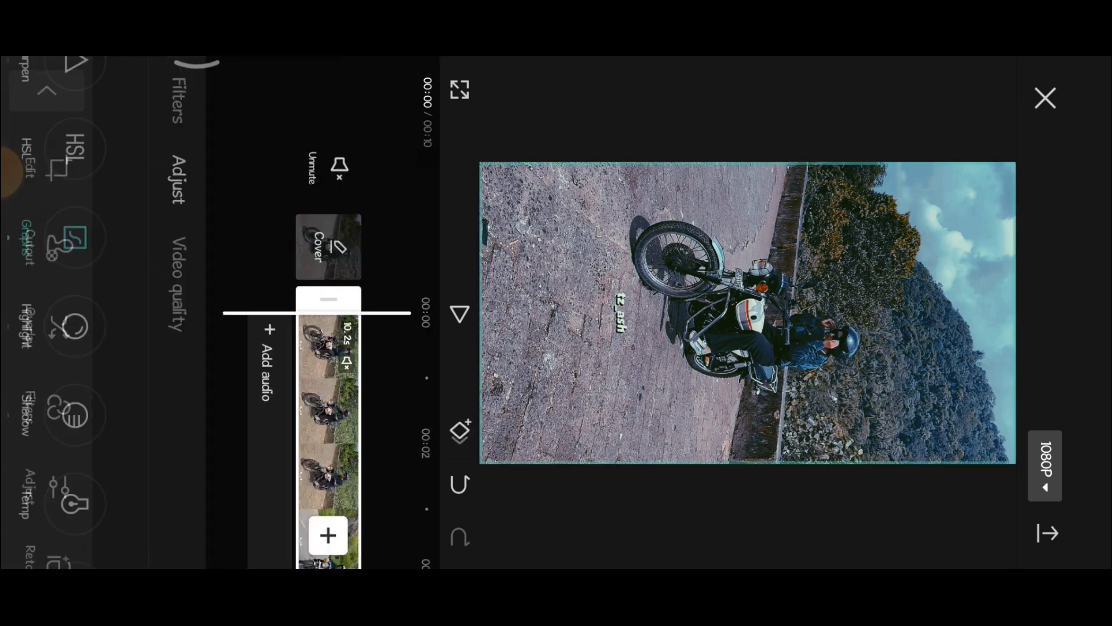
{"action": "left_click", "coordinate": [133, 420]}
{"action": "left_click", "coordinate": [459, 314]}
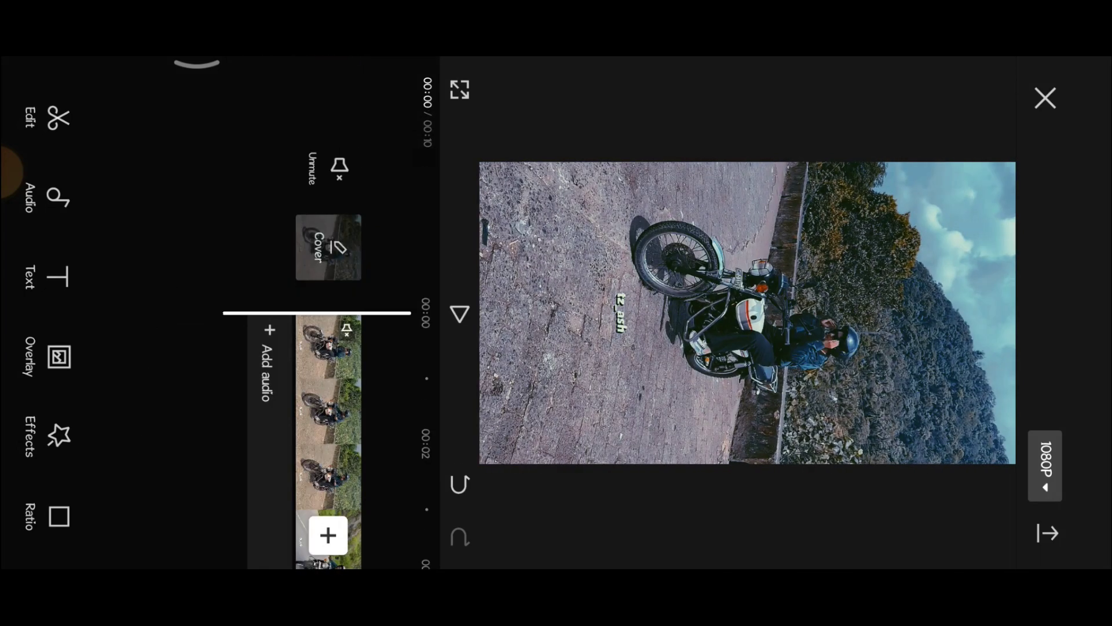
- Apply the Black Panther filter from the Movies category at intensity 52
{"action": "left_click", "coordinate": [11, 172]}
{"action": "left_click", "coordinate": [49, 236]}
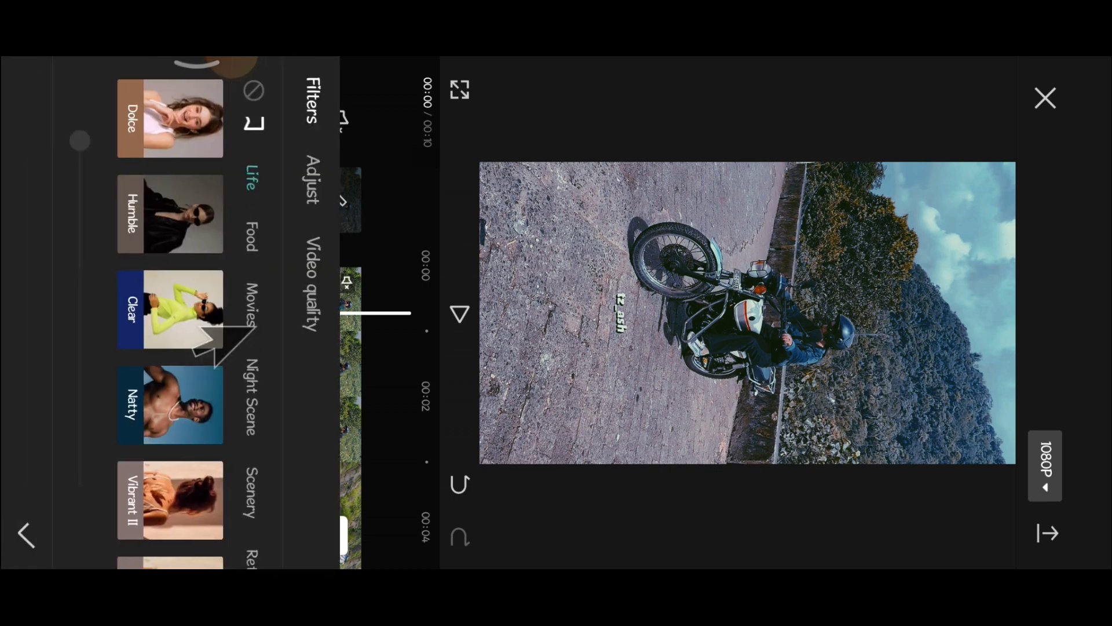
{"action": "left_click", "coordinate": [250, 328]}
{"action": "scroll", "coordinate": [105, 310], "scroll_direction": "down", "scroll_amount": 5}
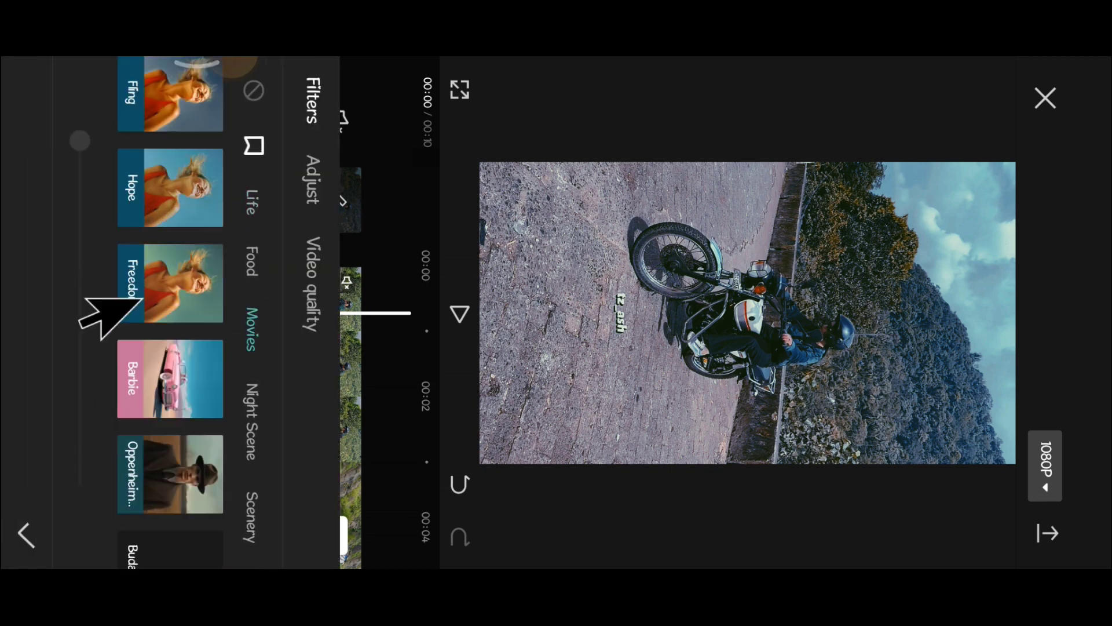
{"action": "scroll", "coordinate": [99, 218], "scroll_direction": "down", "scroll_amount": 5}
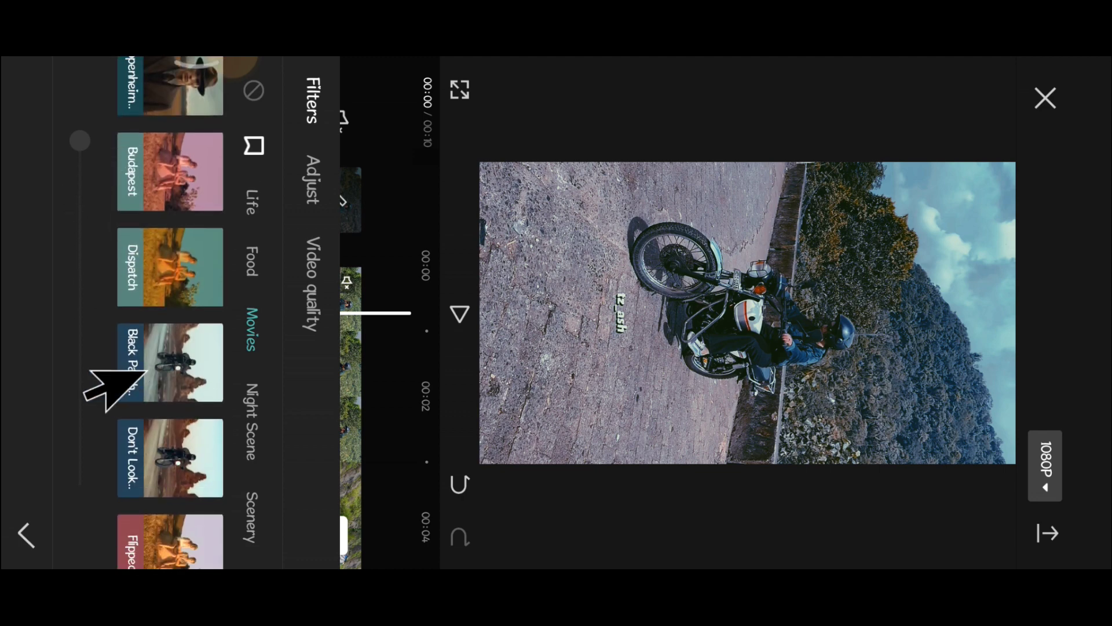
{"action": "scroll", "coordinate": [145, 371], "scroll_direction": "down", "scroll_amount": 2}
{"action": "left_click", "coordinate": [134, 357]}
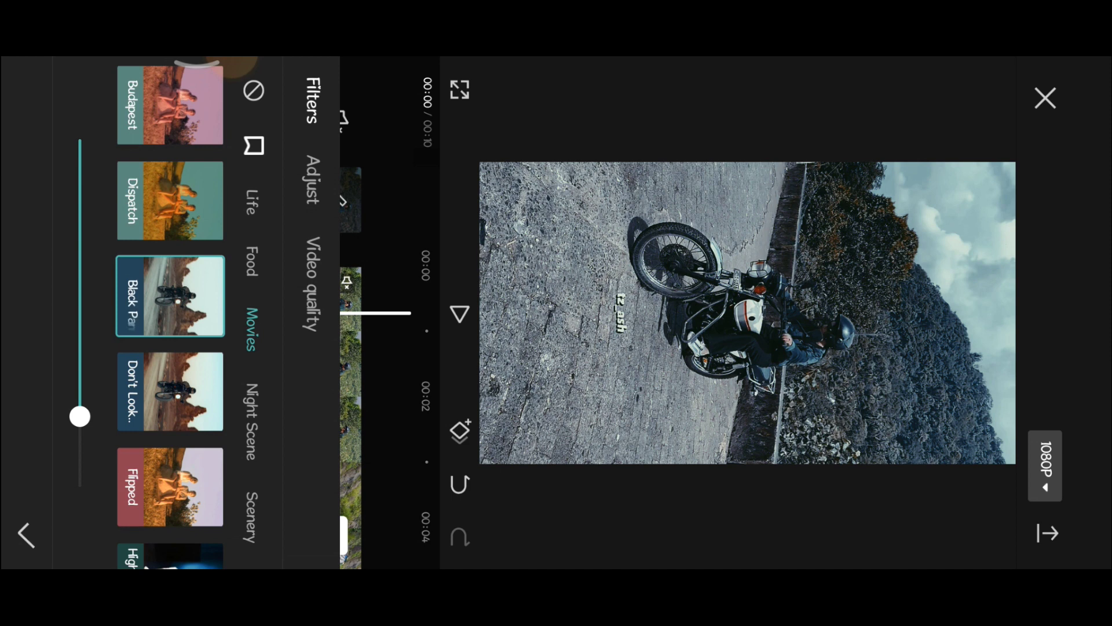
{"action": "left_click_drag", "start_coordinate": [79, 416], "coordinate": [79, 326]}
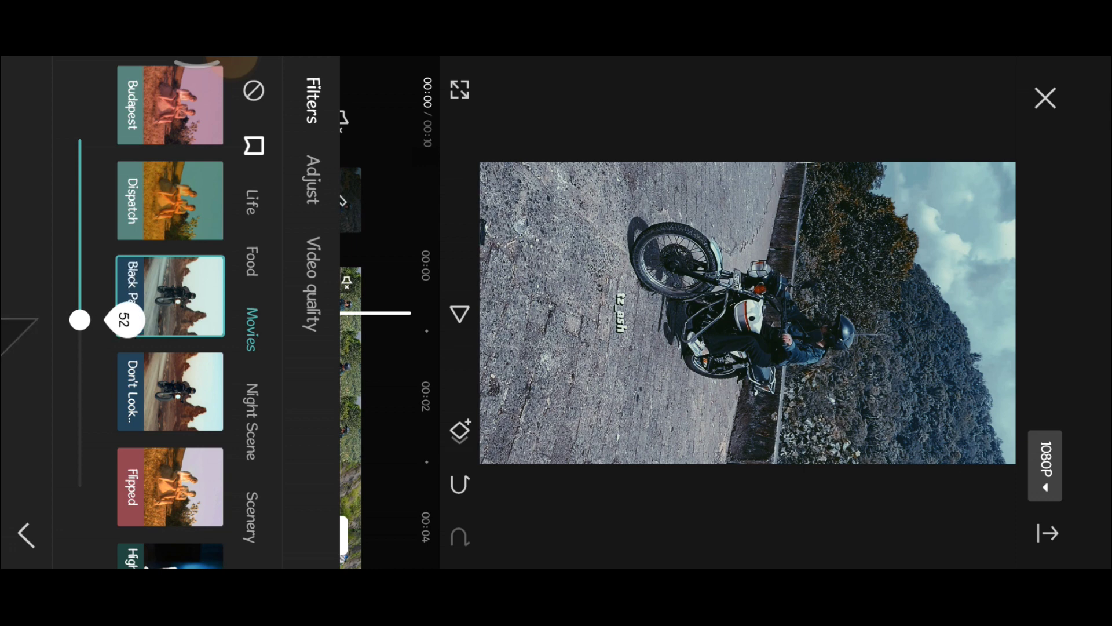
{"action": "left_click", "coordinate": [26, 534]}
{"action": "left_click", "coordinate": [133, 478]}
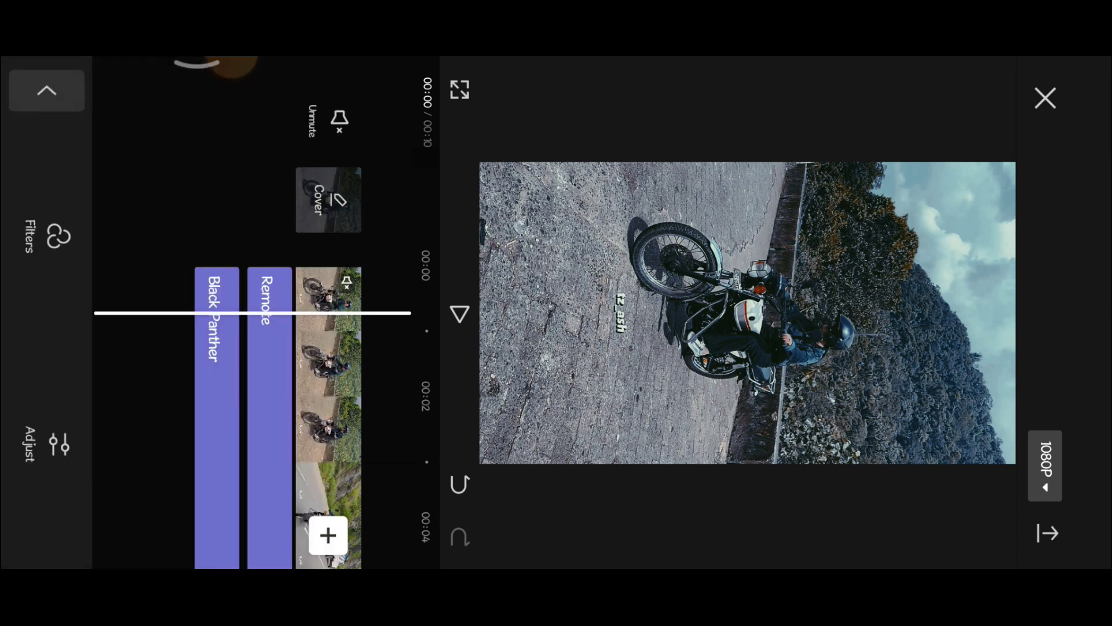
{"action": "left_click_drag", "start_coordinate": [168, 419], "coordinate": [167, 498]}
{"action": "left_click", "coordinate": [460, 314]}
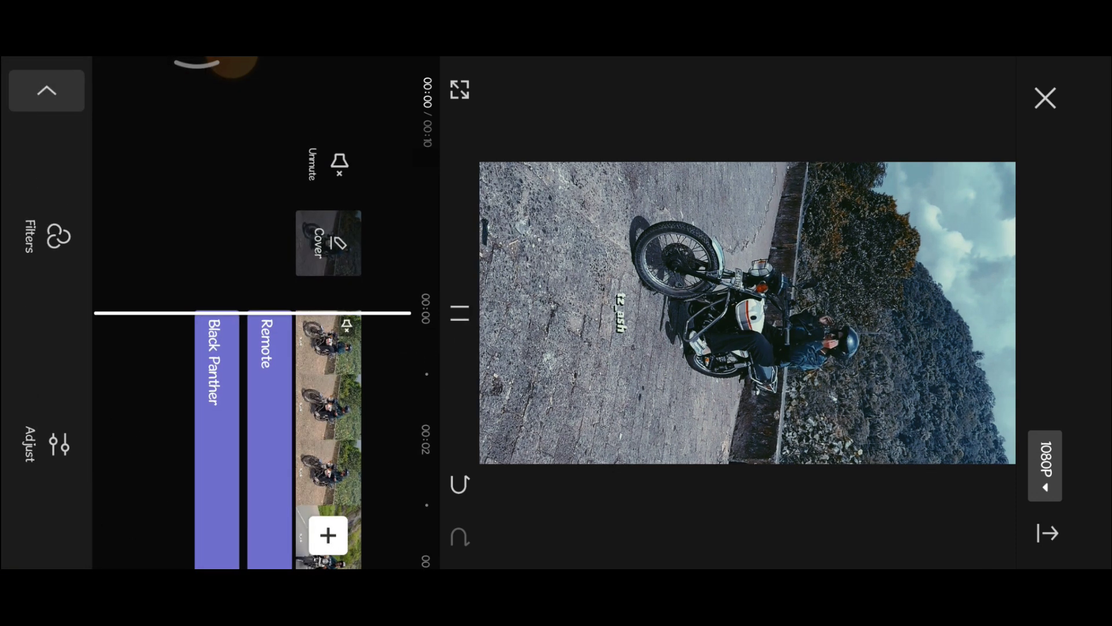